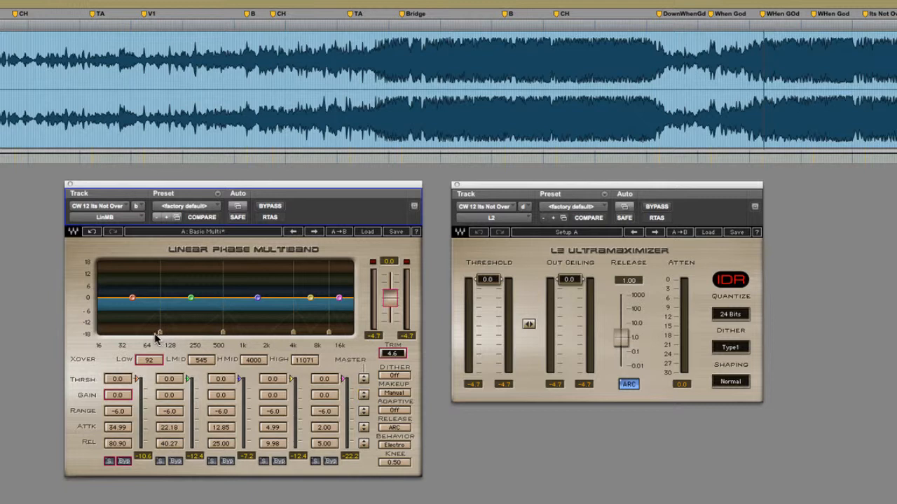
Set the multiband compressor's low crossover to 93 and lower the low band's threshold to -14.2 while listening to the track
left_click_drag(160, 338, 161, 334)
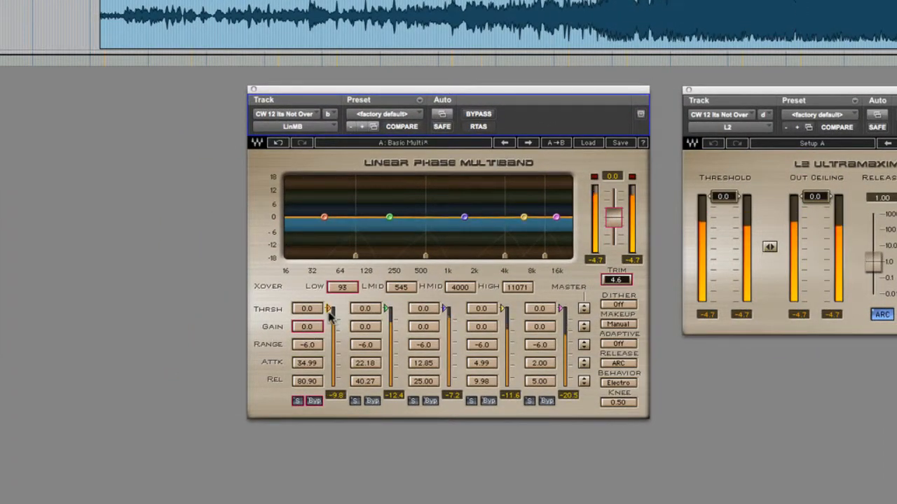
left_click_drag(329, 308, 321, 322)
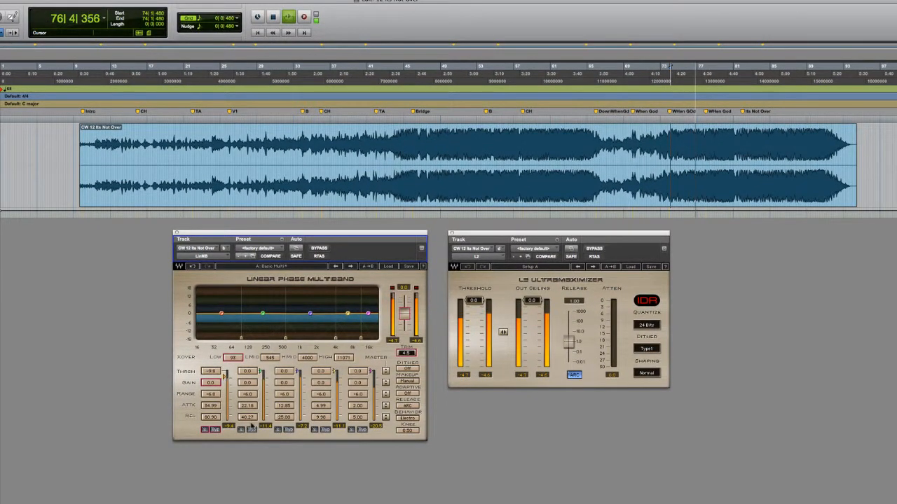
key("space")
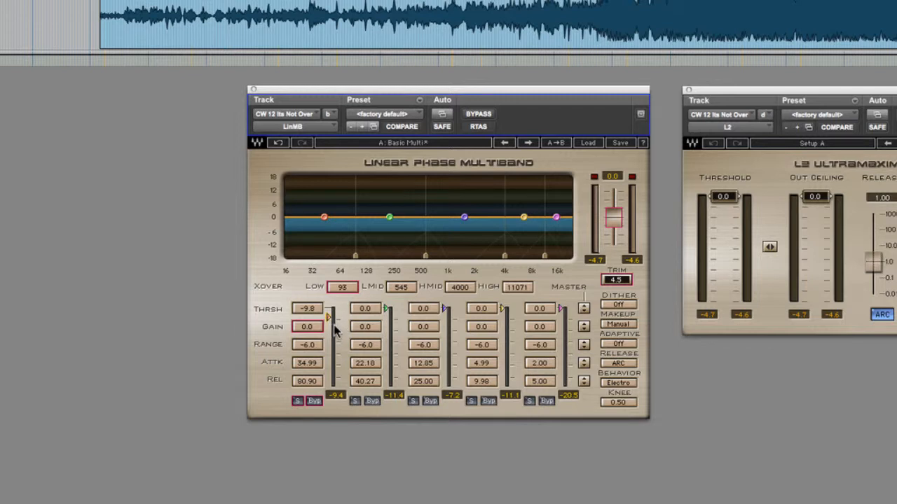
key("space")
left_click_drag(329, 319, 329, 323)
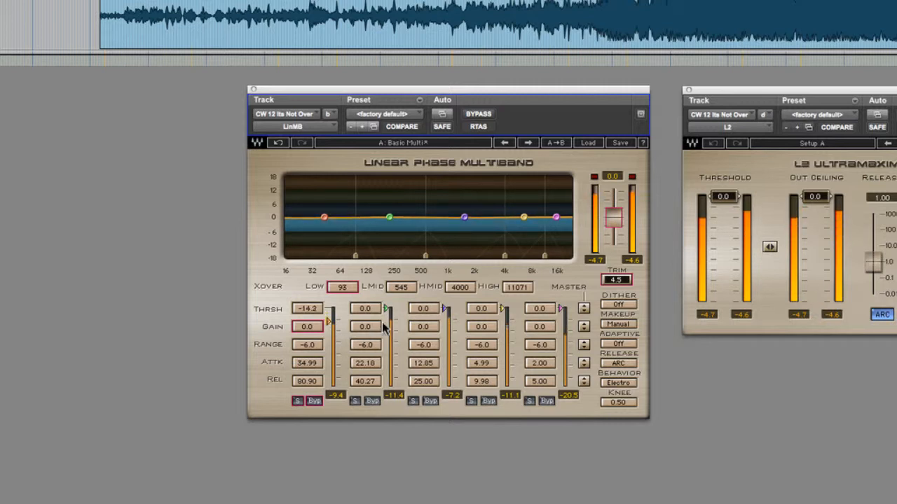
Lower the thresholds of bands two to five to -11.9, -8.6, -14.4 and -22.1, and stop playback
left_click_drag(386, 308, 386, 320)
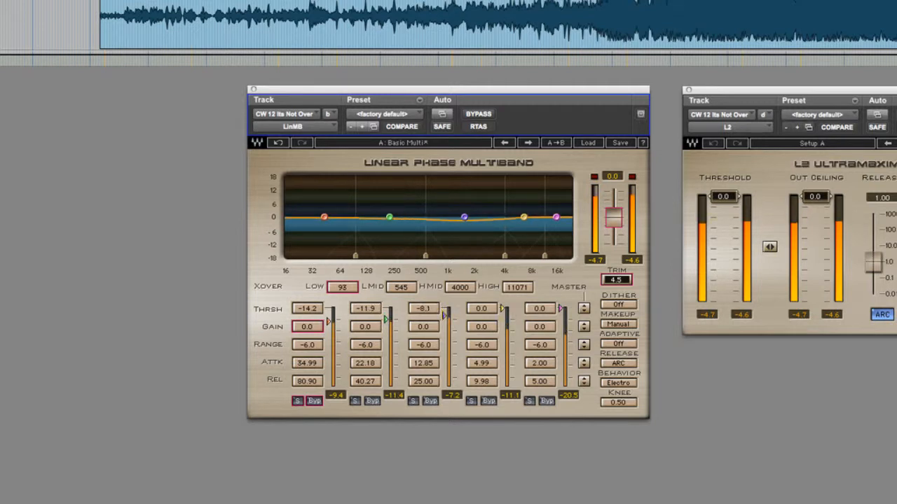
left_click_drag(444, 315, 445, 318)
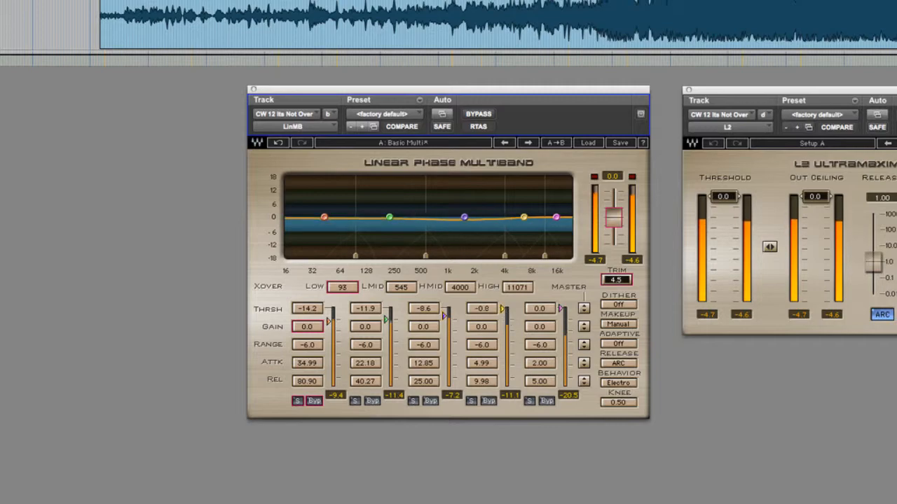
left_click_drag(502, 309, 503, 322)
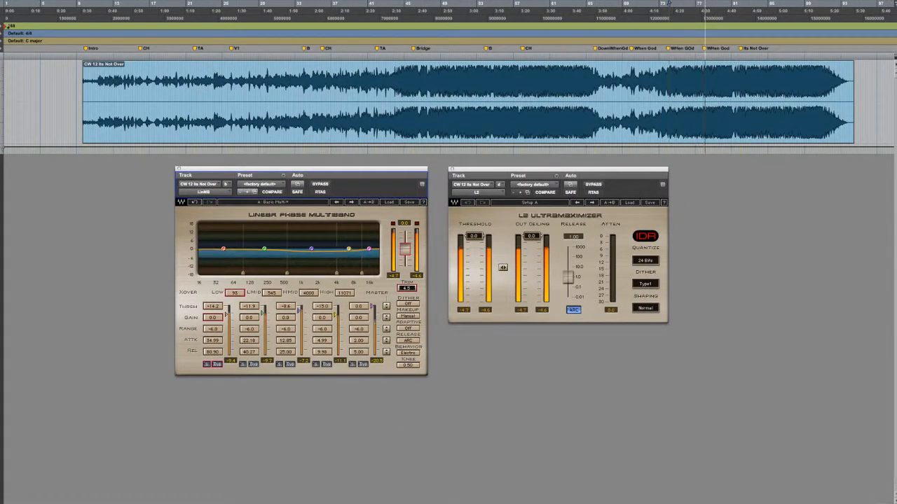
mouse_move(336, 315)
left_mouse_down()
mouse_move(372, 307)
mouse_move(372, 320)
left_mouse_up()
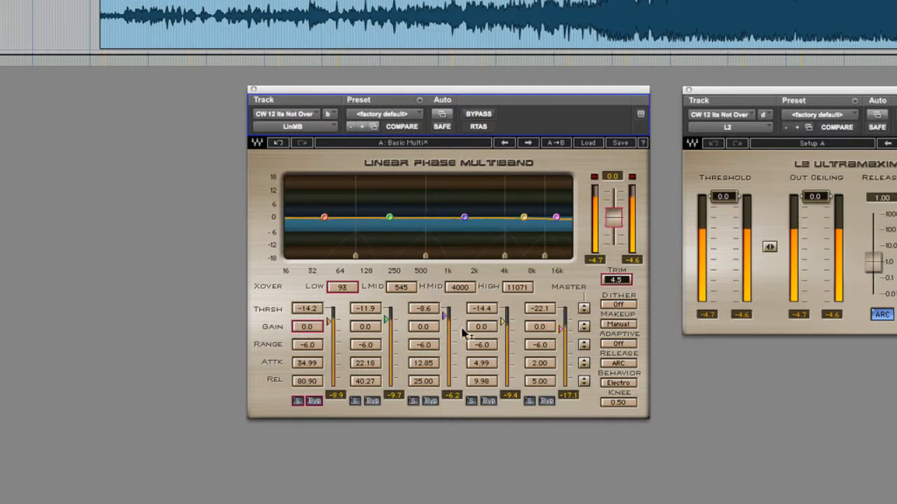
key("space")
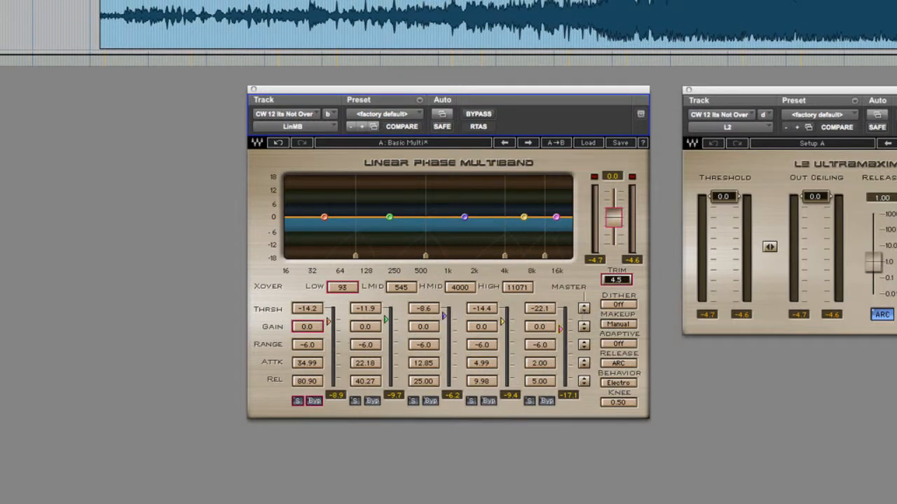
Lower all five band thresholds together with the master control to -31.7, -29.4, -26.1, -31.9 and -39.6 during playback
left_click_drag(585, 310, 584, 348)
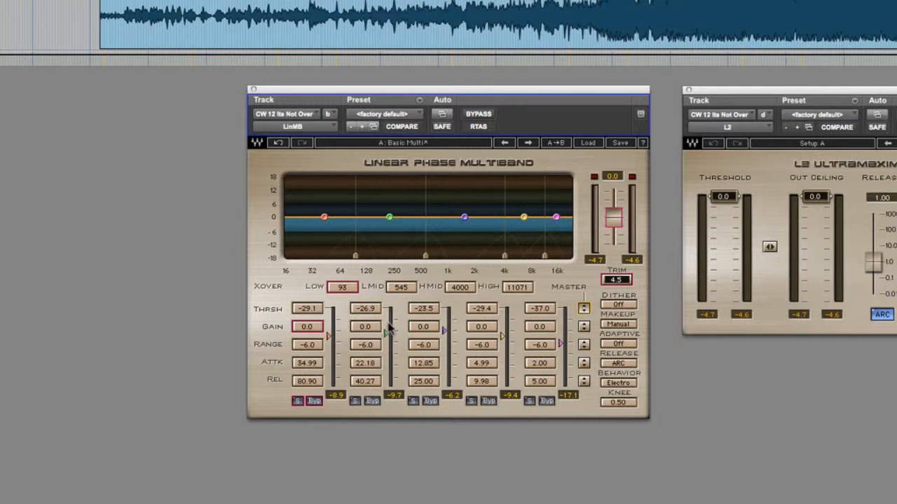
left_click(582, 308)
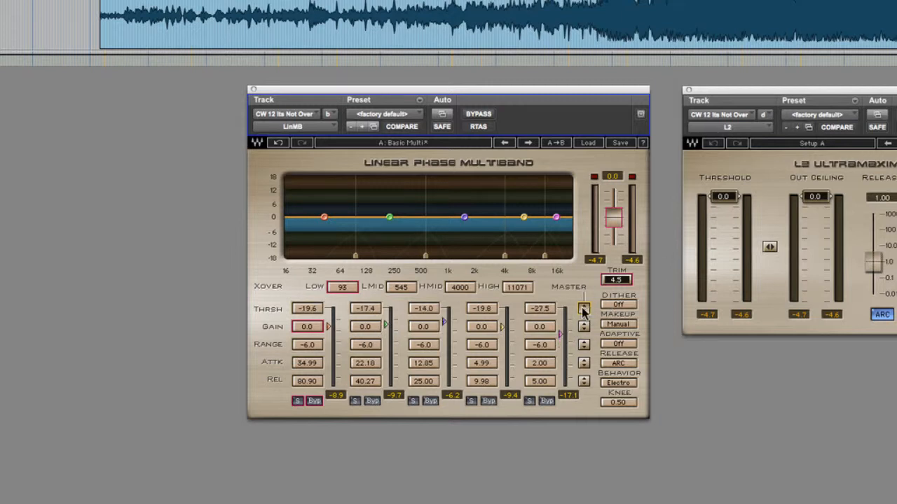
left_click(582, 313)
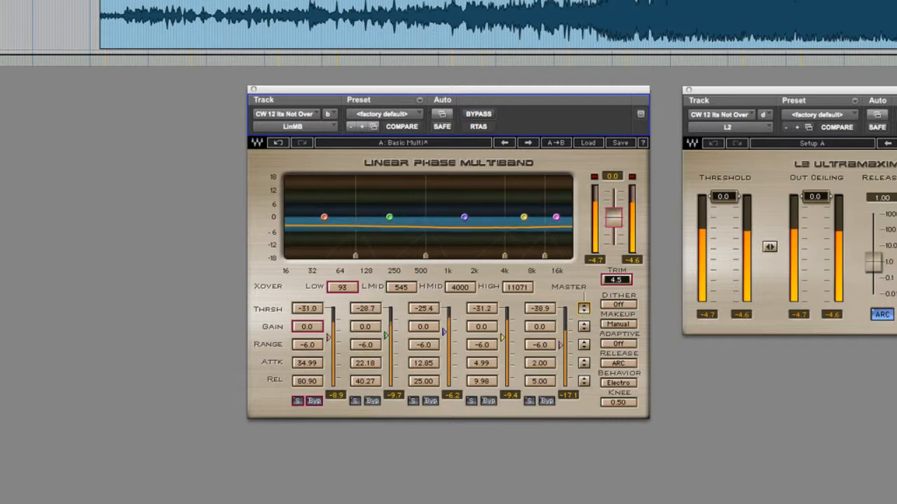
left_click_drag(583, 309, 584, 311)
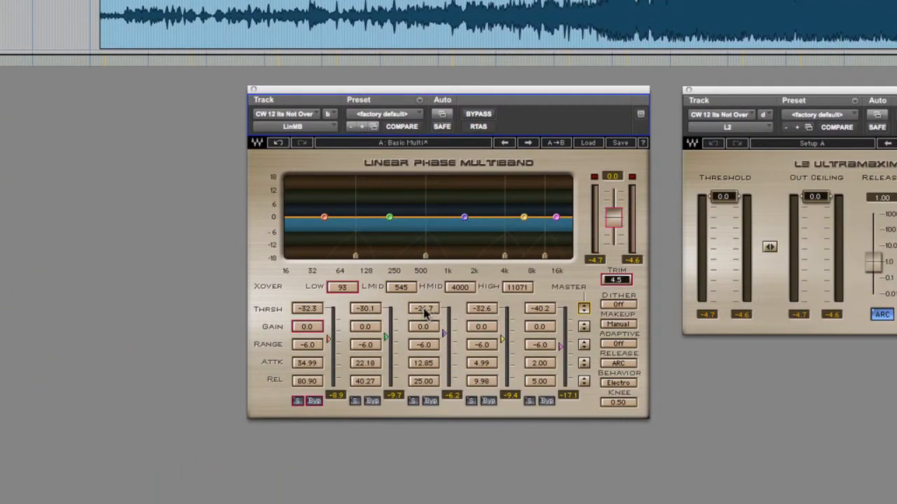
left_click_drag(584, 309, 584, 309)
key("space")
left_click_drag(584, 307, 583, 315)
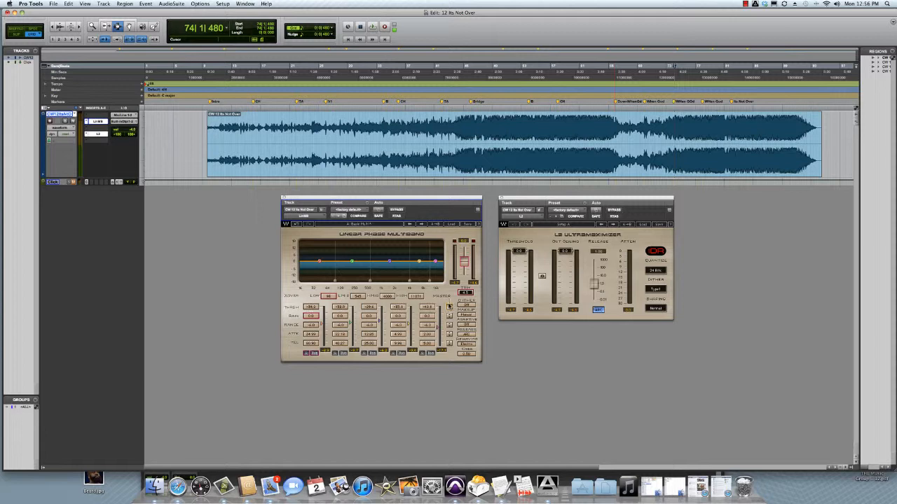
key("space")
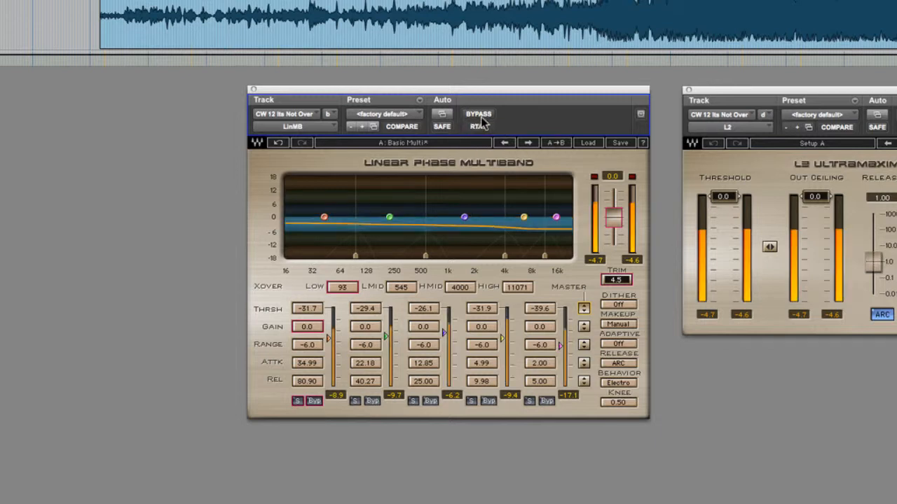
Compare the playing mix with and without the Linear Phase Multiband using its bypass, and stop playback
left_click(481, 117)
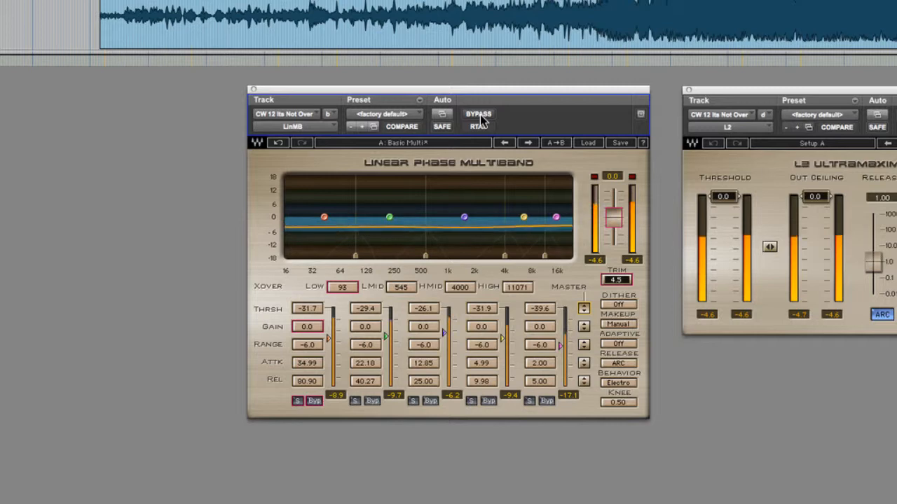
left_click(480, 117)
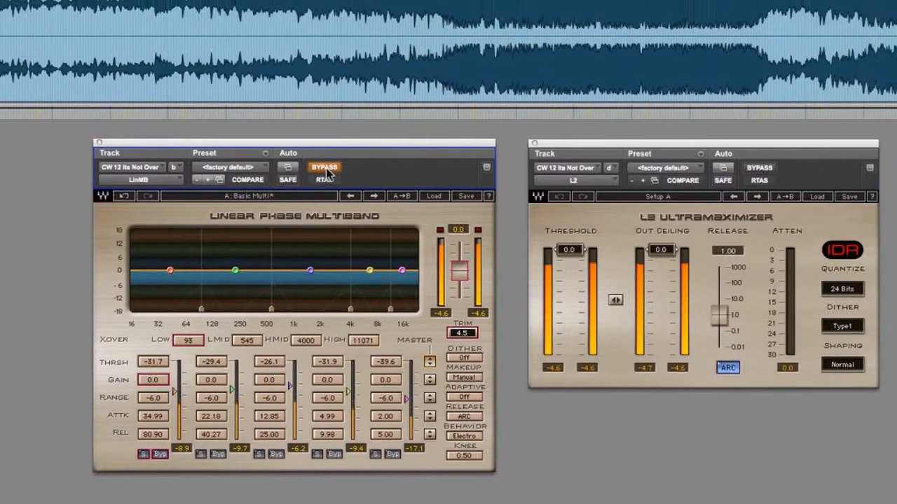
left_click(481, 117)
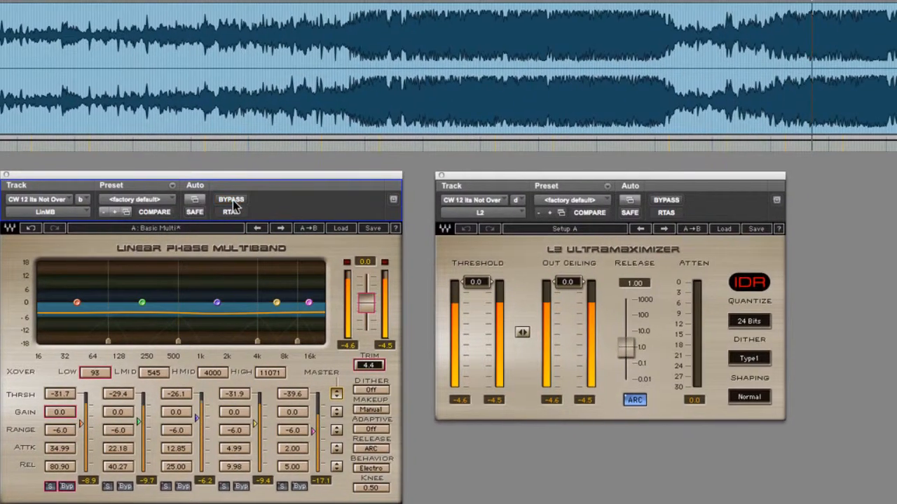
key("space")
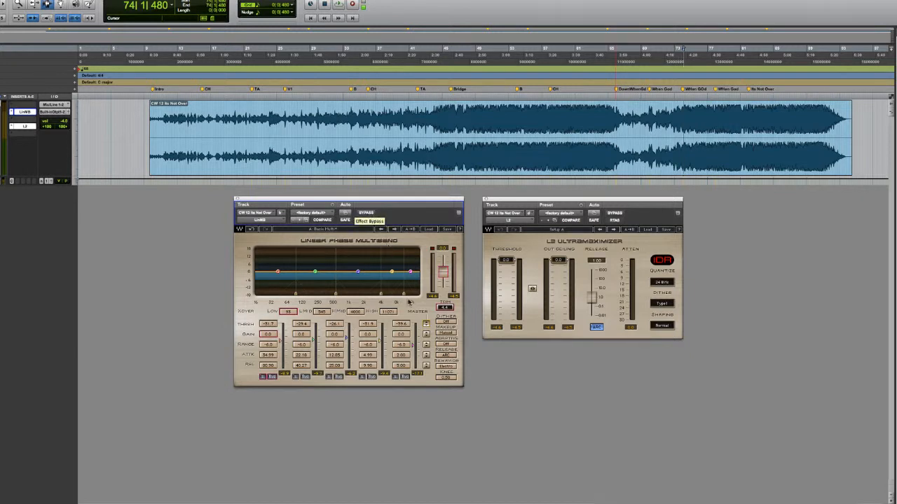
Raise the gain of all five multiband bands to about 4.0 and compare the result against the bypassed signal
key("space")
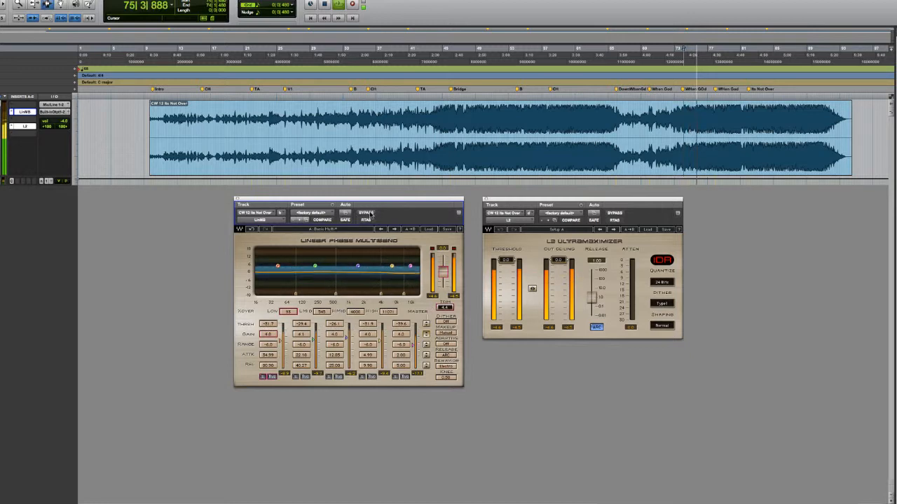
left_click(365, 213)
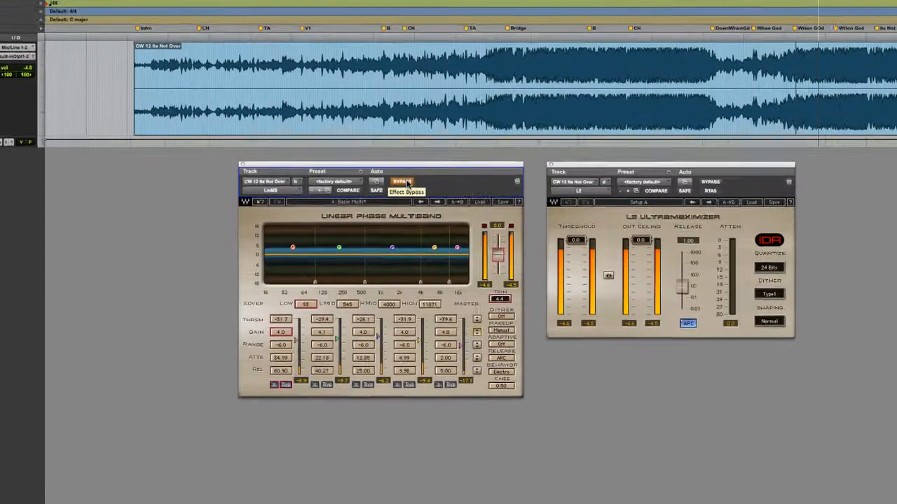
left_click(404, 183)
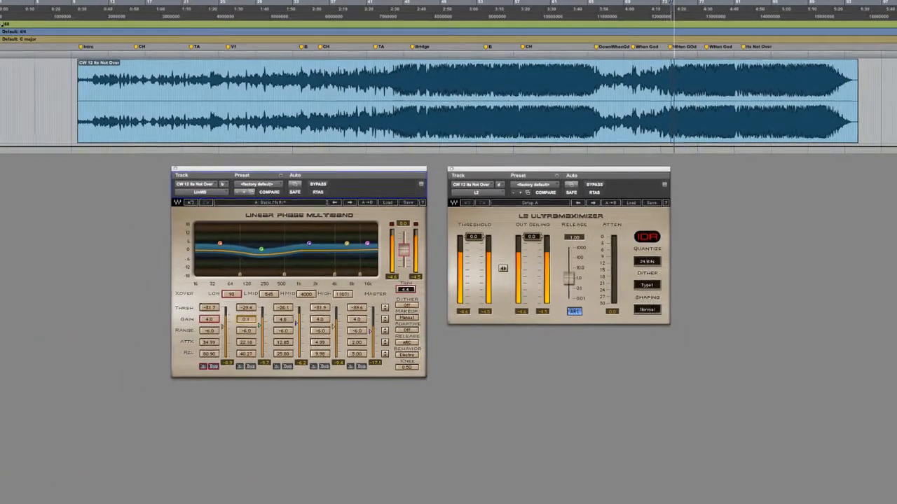
Set the gains of the second and fourth multiband bands back to 4.0 and stop playback
mouse_move(246, 319)
left_mouse_down()
mouse_move(246, 341)
mouse_move(245, 309)
left_mouse_up()
mouse_move(321, 319)
left_mouse_down()
mouse_move(321, 358)
mouse_move(322, 318)
left_mouse_up()
key("space")
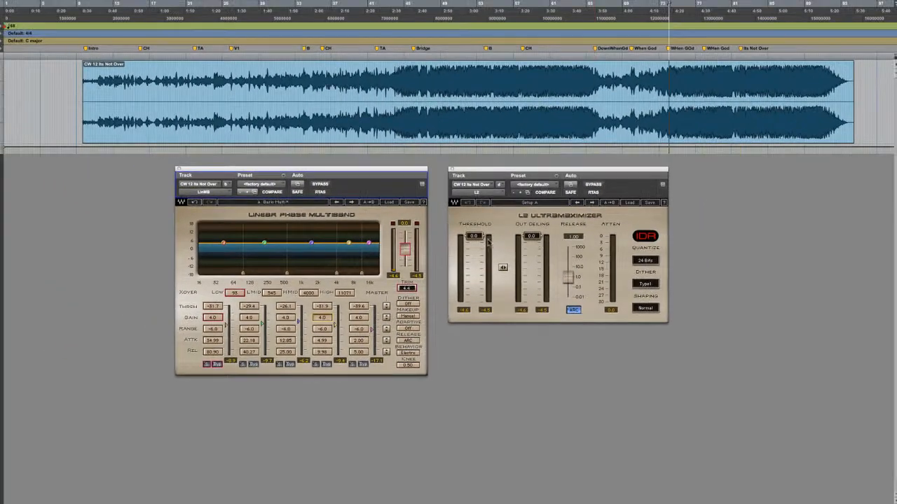
Lower the L2 Ultramaximizer's threshold to -5.7 while the loud section plays
key("space")
mouse_move(486, 238)
left_mouse_down()
mouse_move(485, 248)
mouse_move(475, 245)
left_mouse_up()
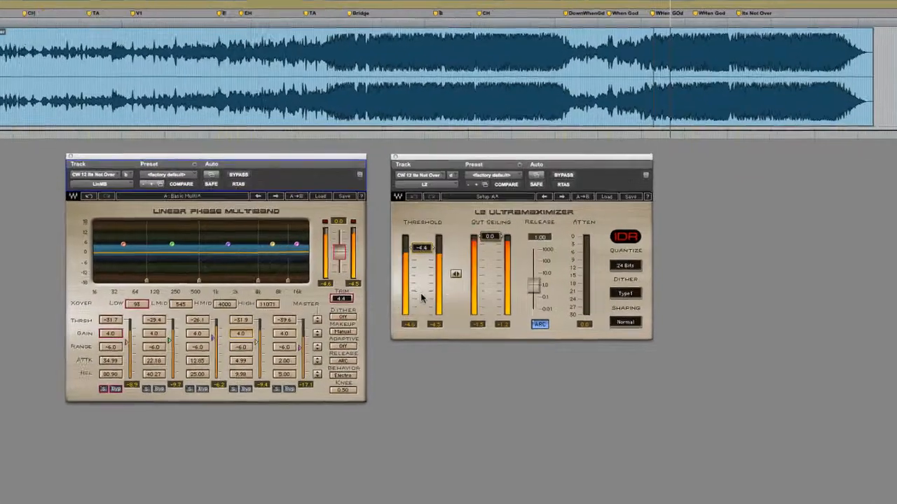
key("space")
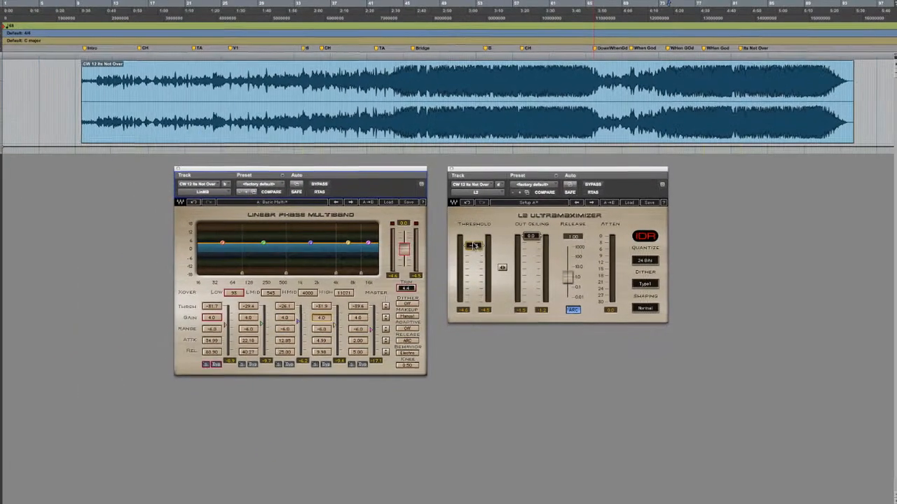
key("space")
left_click_drag(480, 247, 443, 253)
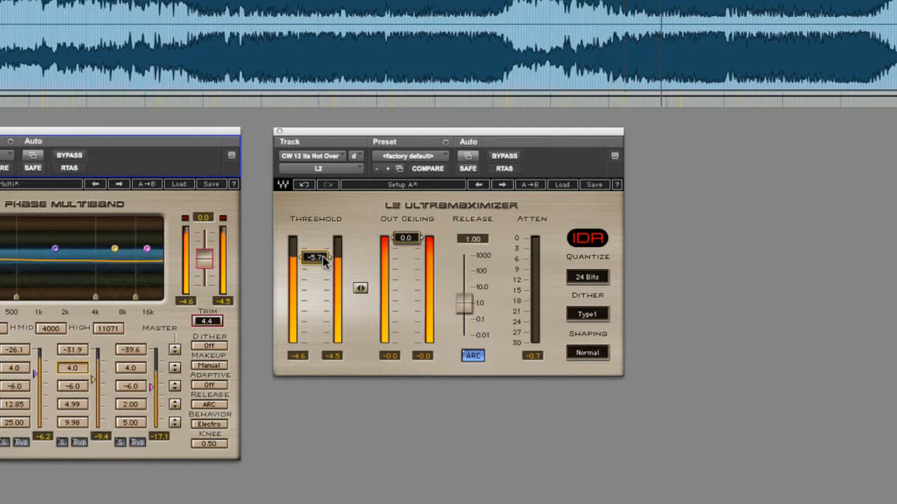
Compare the playing mix with and without the L2 Ultramaximizer using its bypass, and stop playback
left_click(505, 156)
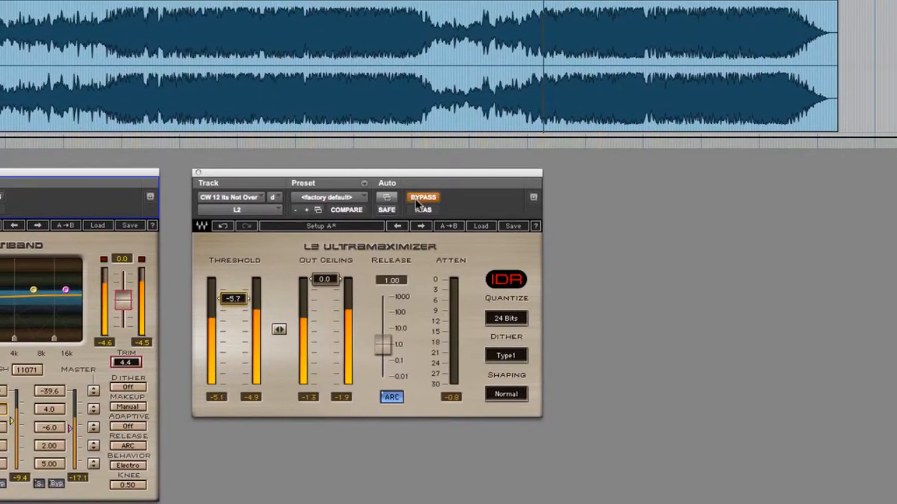
left_click(419, 201)
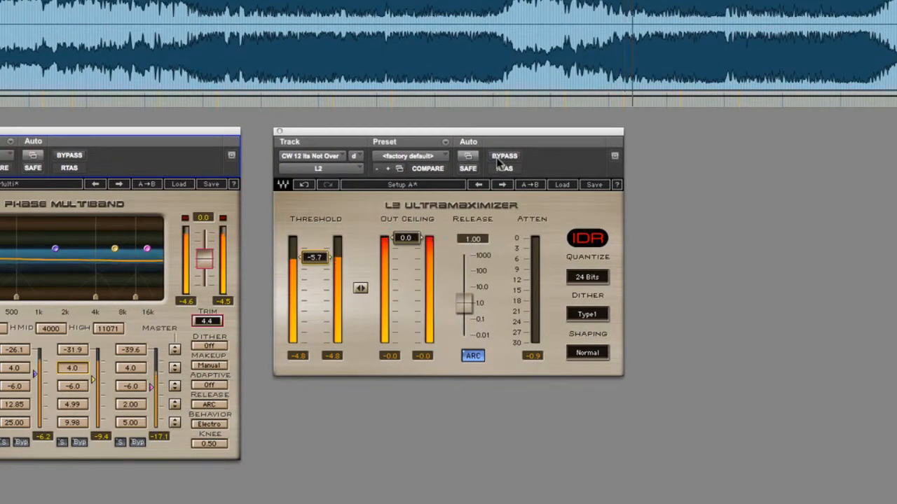
left_click(498, 160)
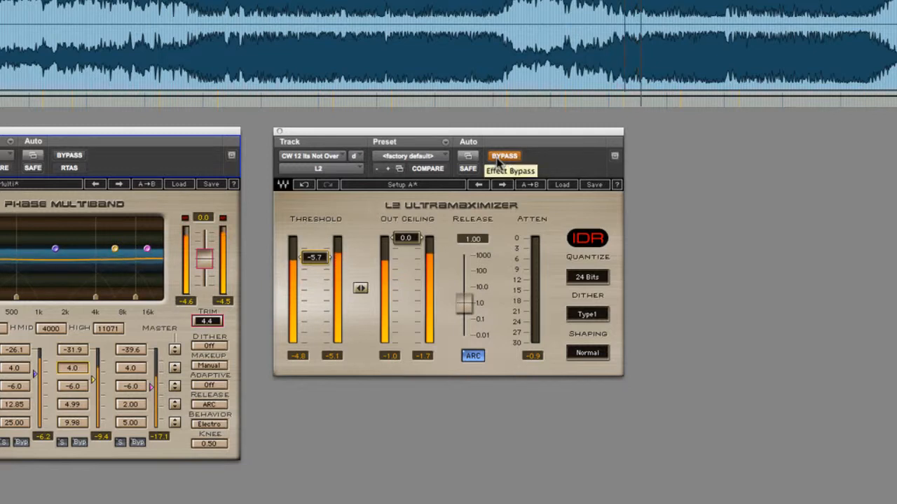
left_click(499, 160)
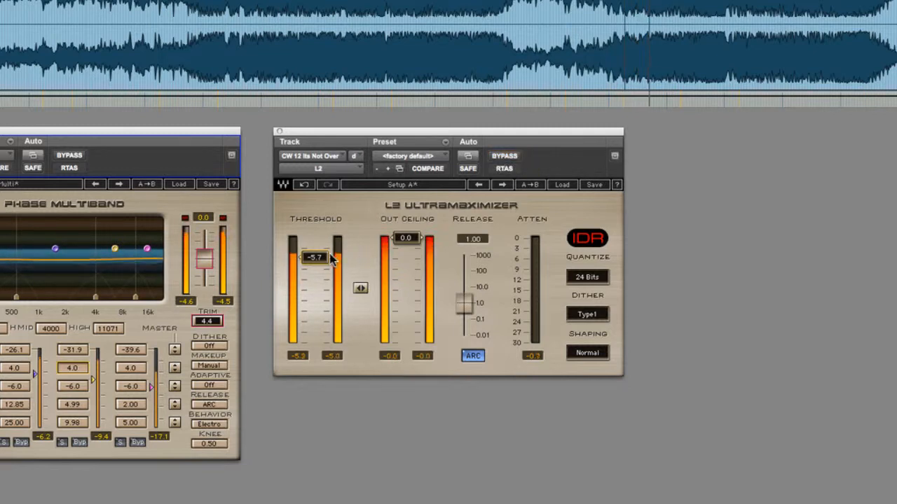
key("space")
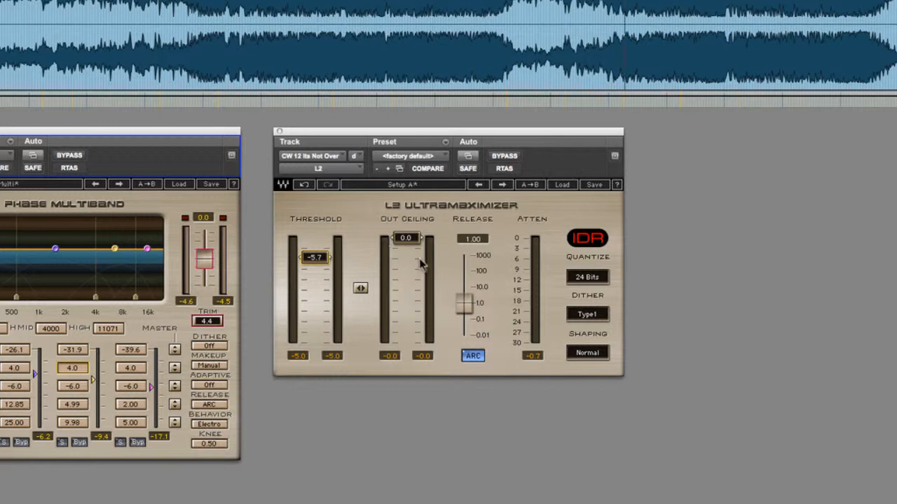
Lower the L2 Ultramaximizer's threshold to -7.0, compare it against bypass during playback, and stop with the limiter active
left_click_drag(317, 262, 318, 262)
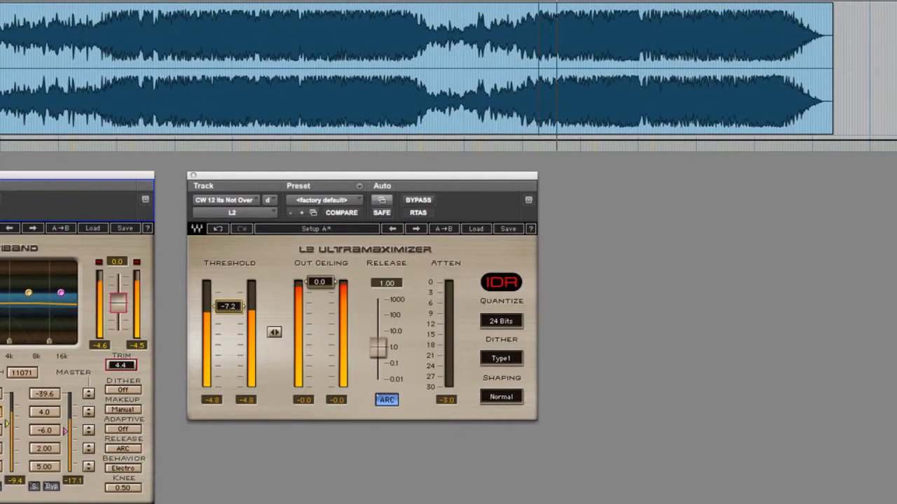
left_click_drag(230, 307, 229, 306)
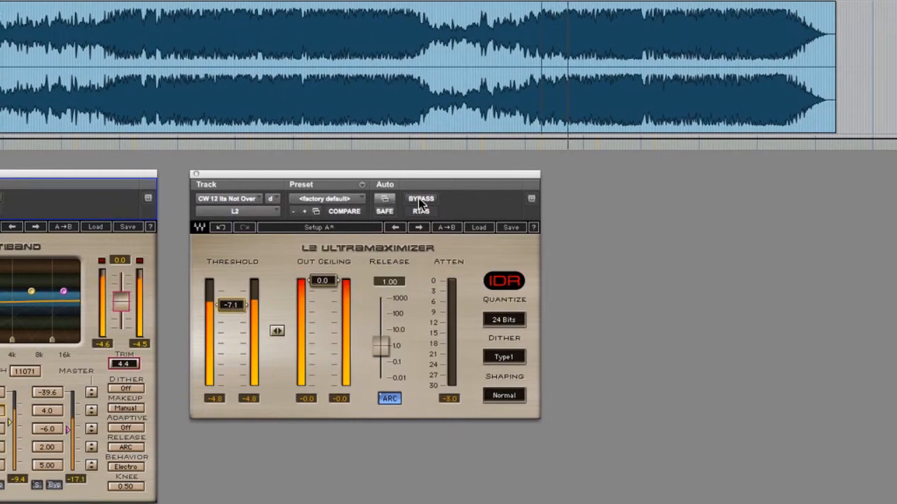
left_click(421, 201)
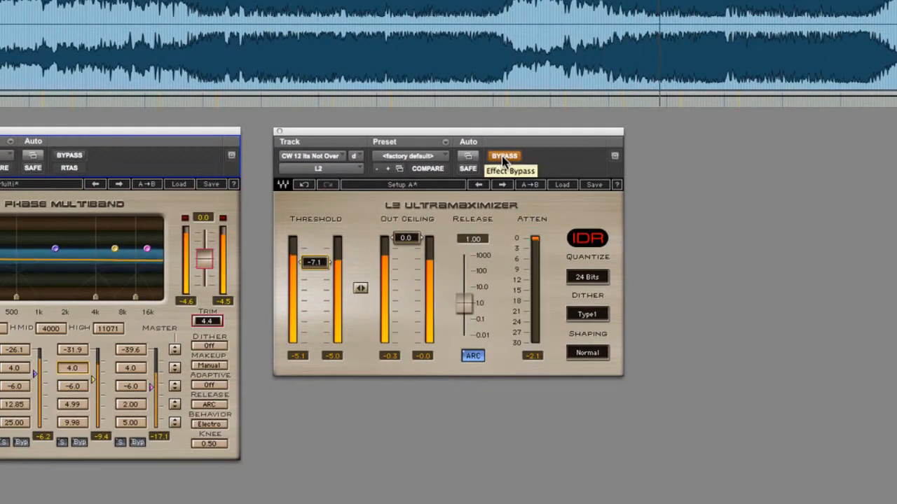
left_click(501, 157)
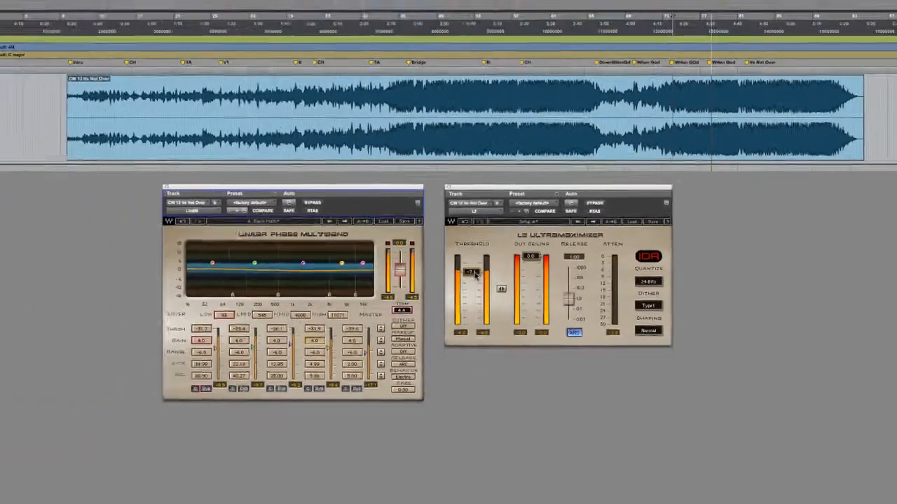
left_click(571, 202)
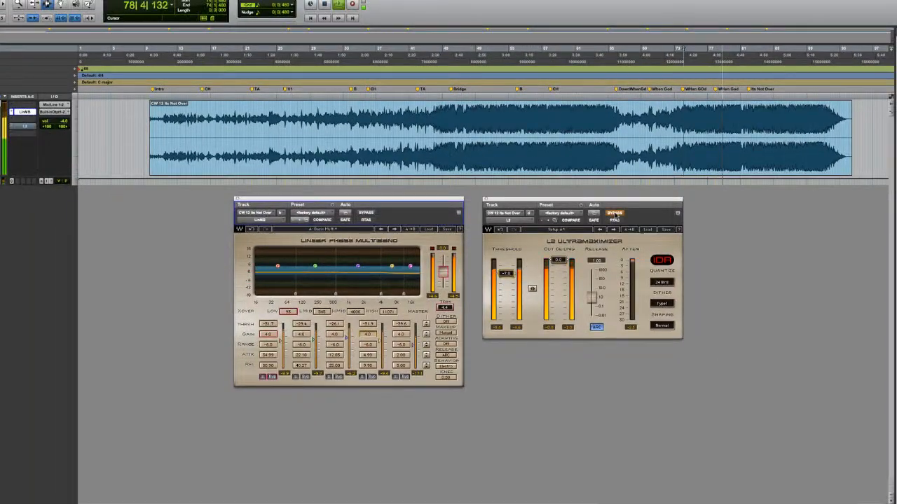
left_click(615, 214)
key("space")
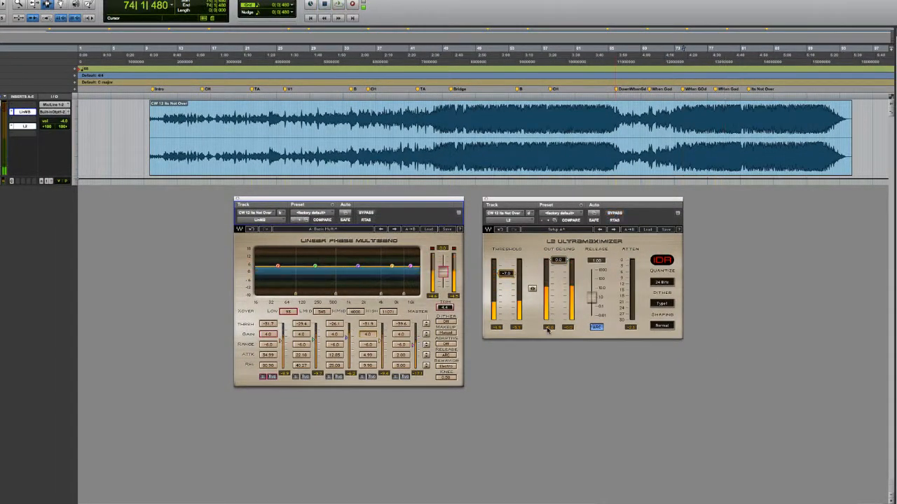